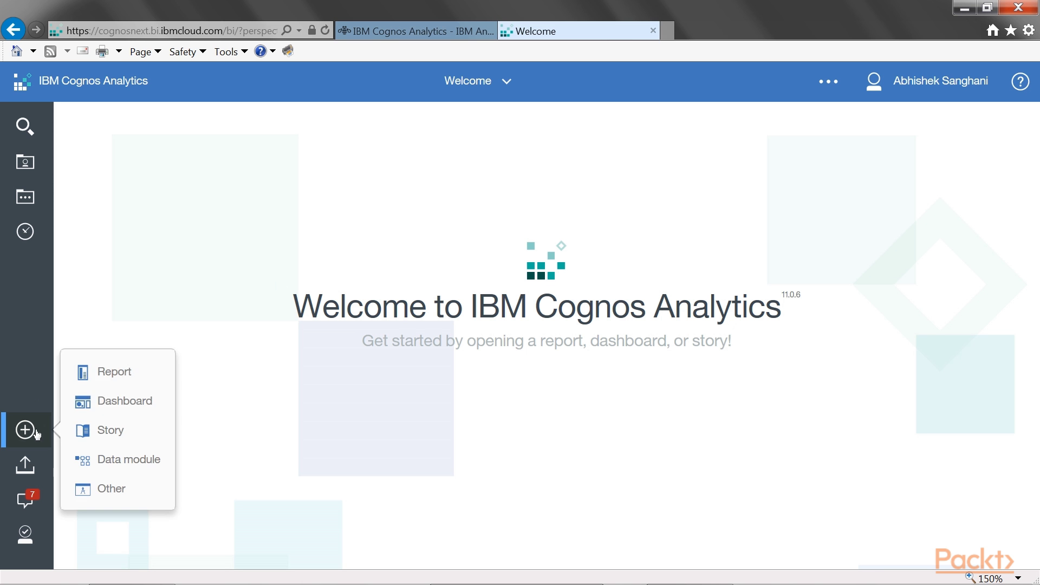
Step: Create a new tabbed dashboard with four small panels over one large panel
click(137, 401)
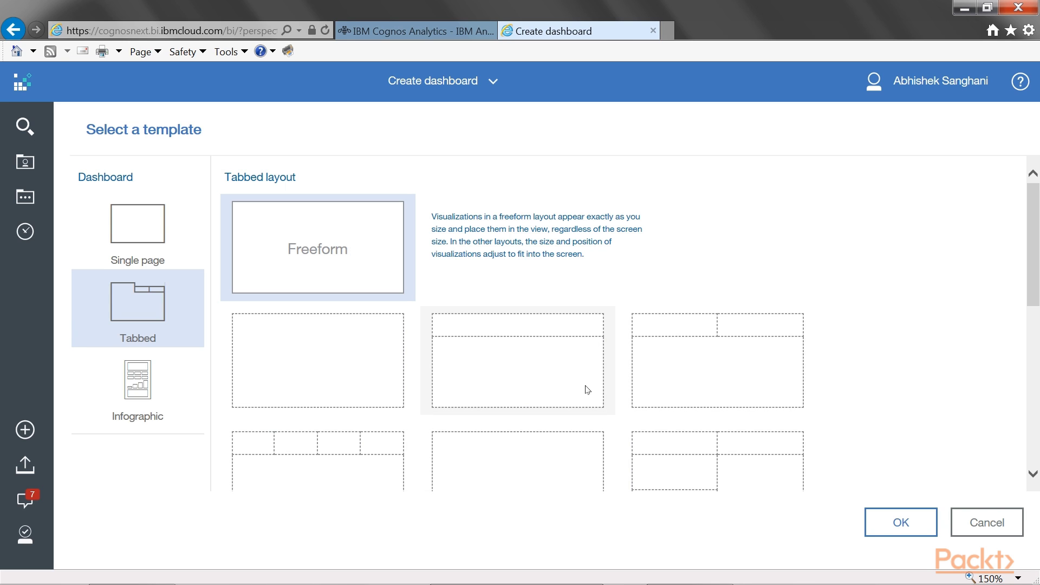
click(384, 476)
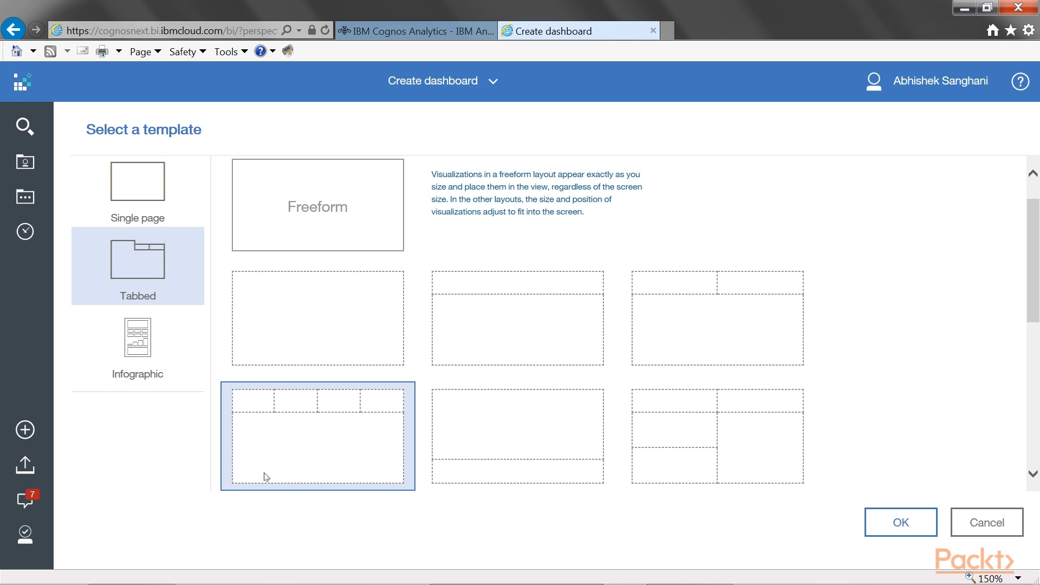
click(897, 516)
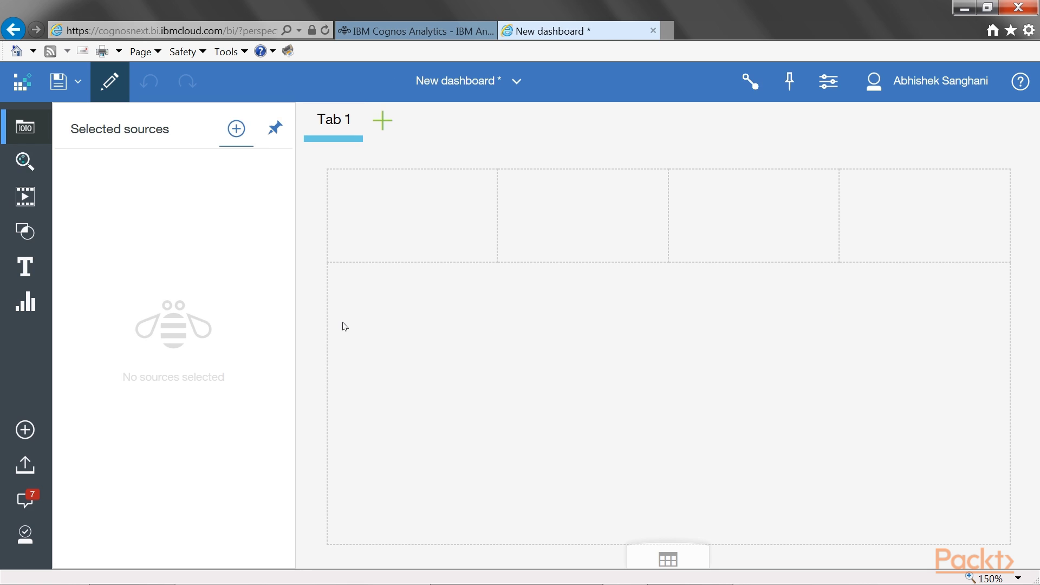
Step: Add the 5.4 Stitched Data module from My content > PACKT Exercises as the data source
click(236, 131)
click(299, 225)
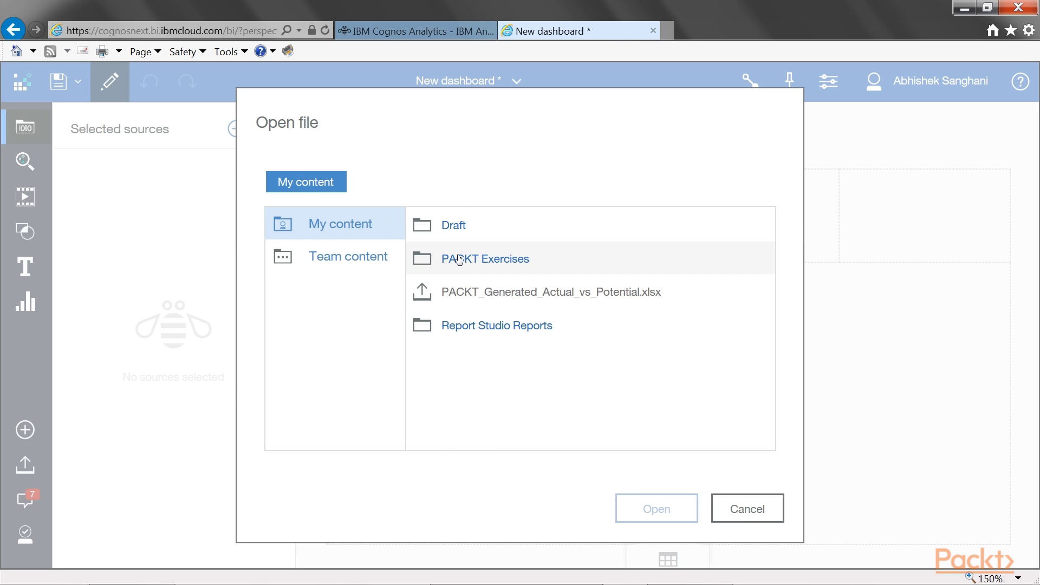
click(459, 260)
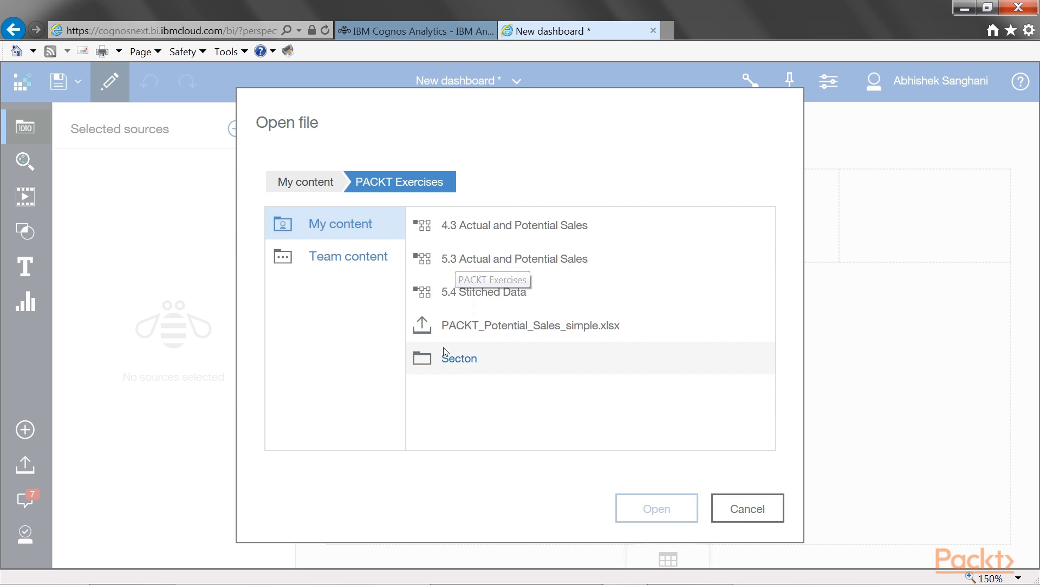
click(478, 297)
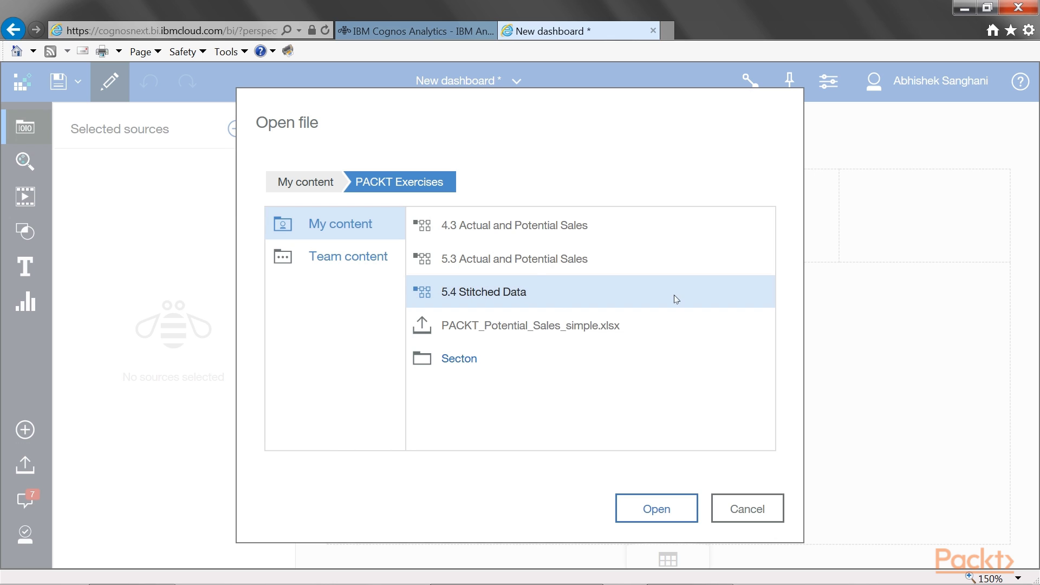
click(656, 509)
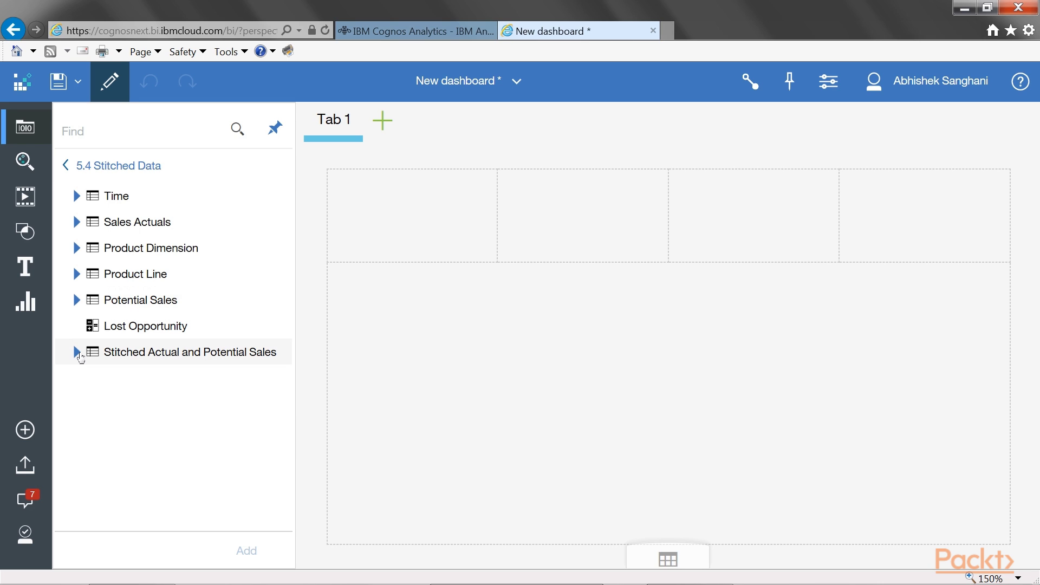
Step: Chart Quantity and Potential Sales by Month Key in the large panel from Stitched Actual and Potential Sales
click(77, 352)
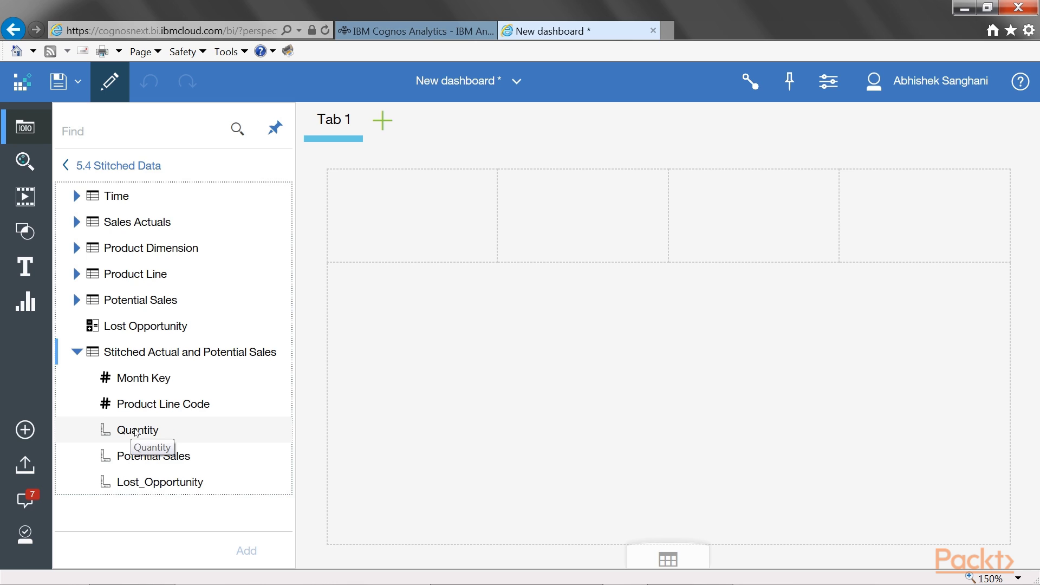
drag(136, 432, 658, 401)
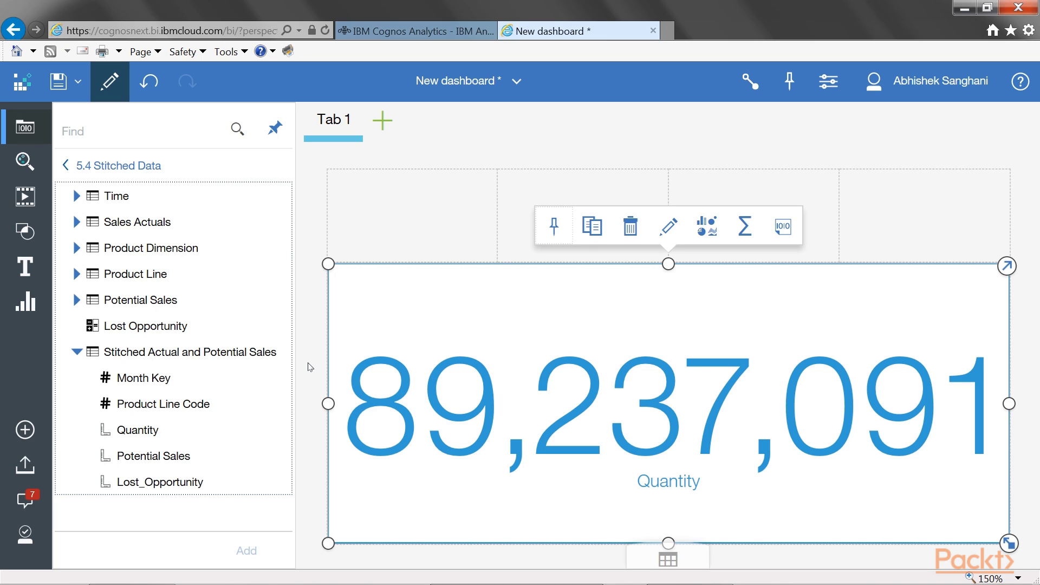
drag(153, 456, 621, 425)
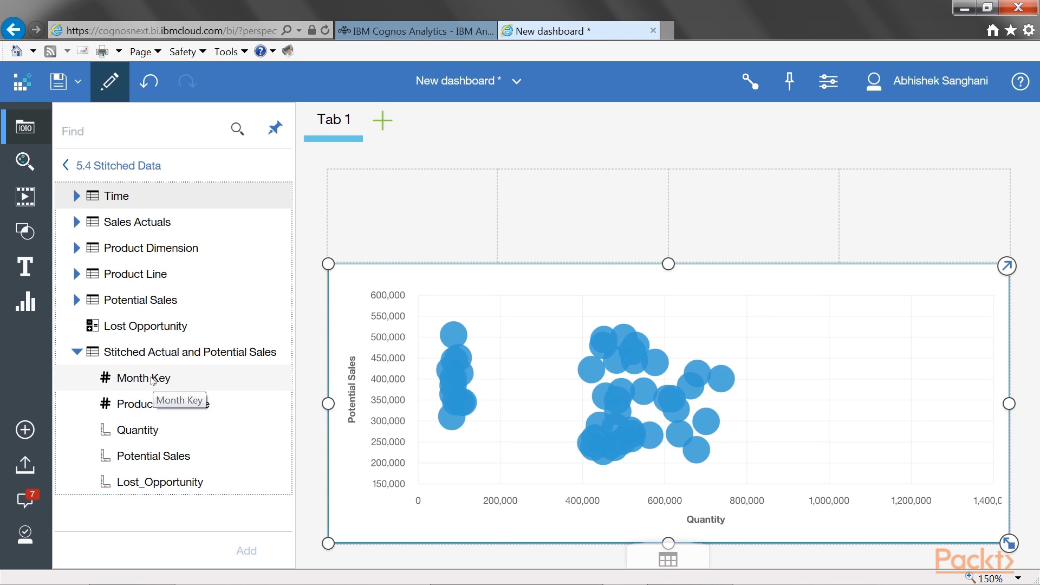
drag(172, 384, 591, 421)
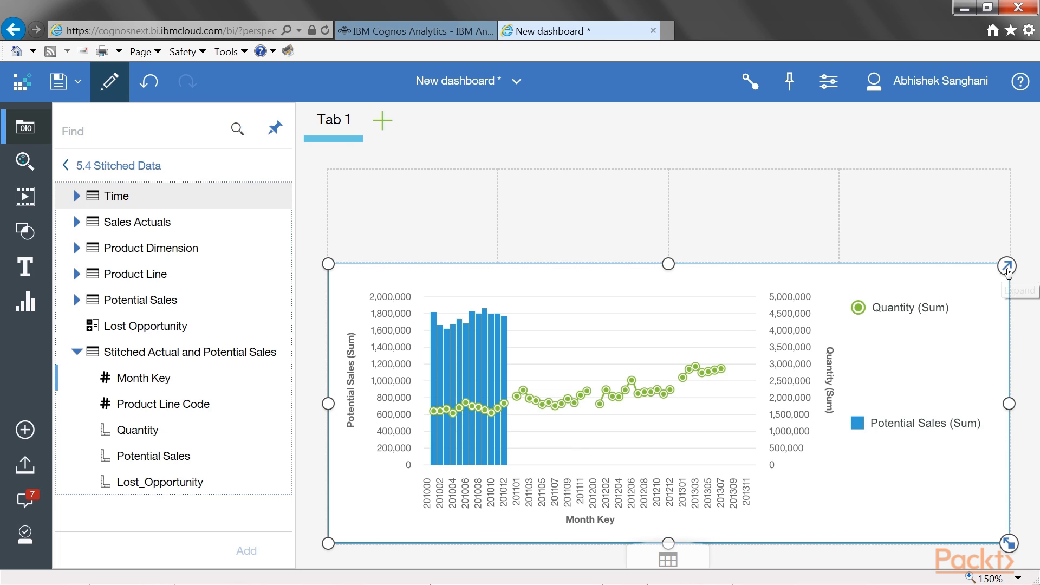
Step: Add a local Current Year filter to the enlarged chart, keeping only 2010
click(1007, 267)
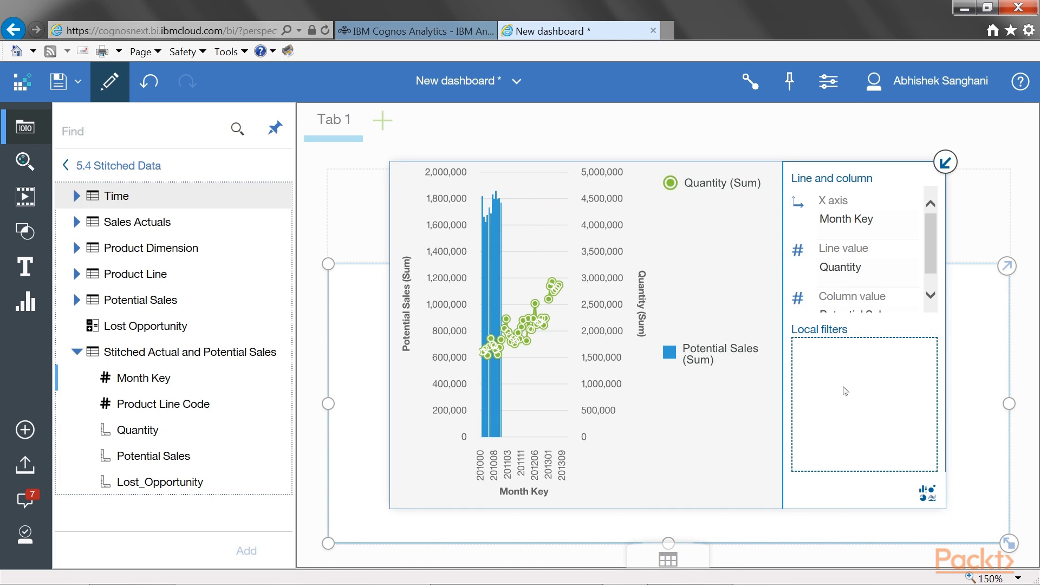
click(76, 195)
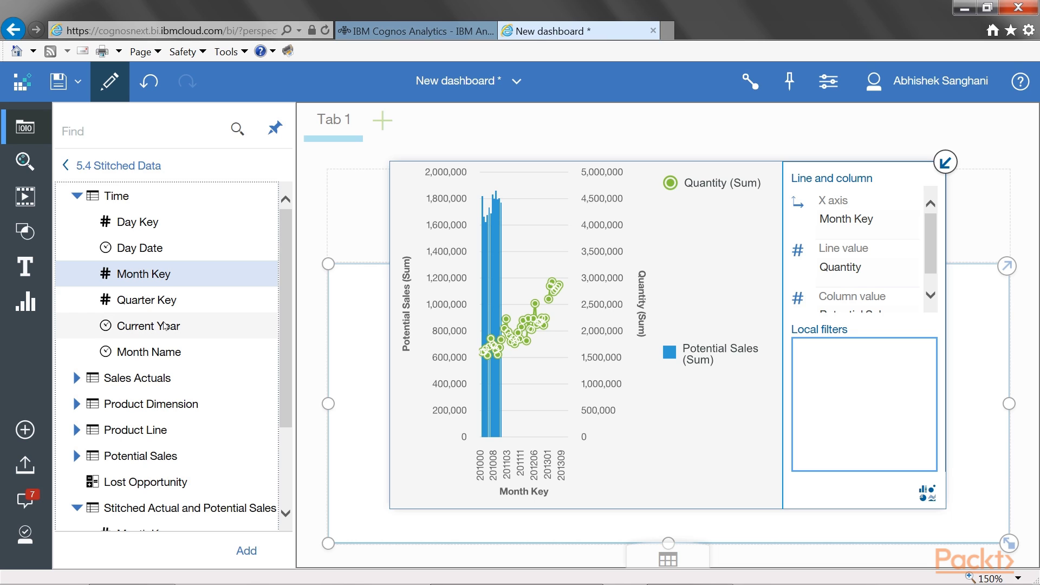
drag(145, 327, 869, 364)
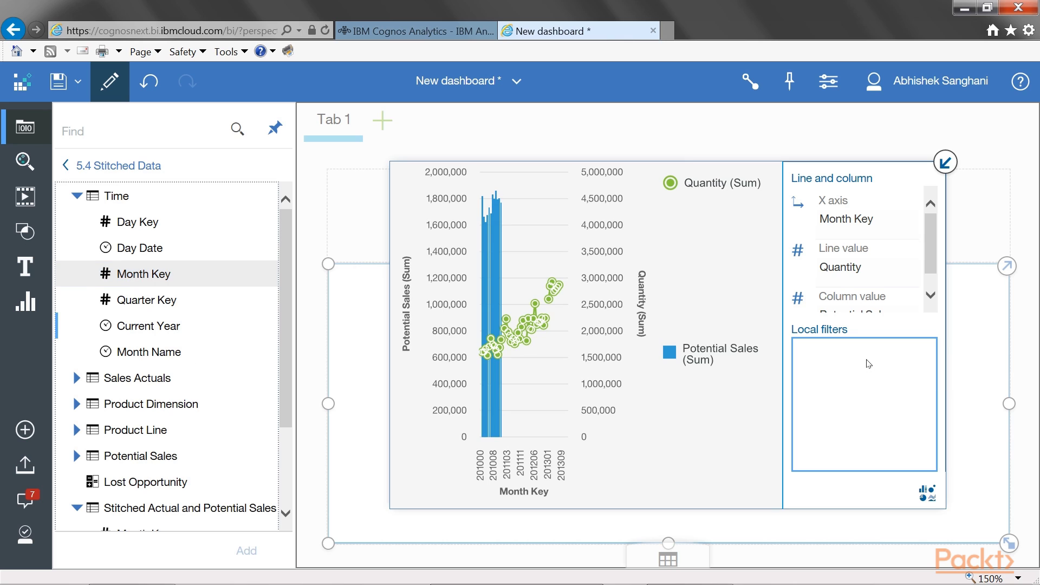
click(677, 366)
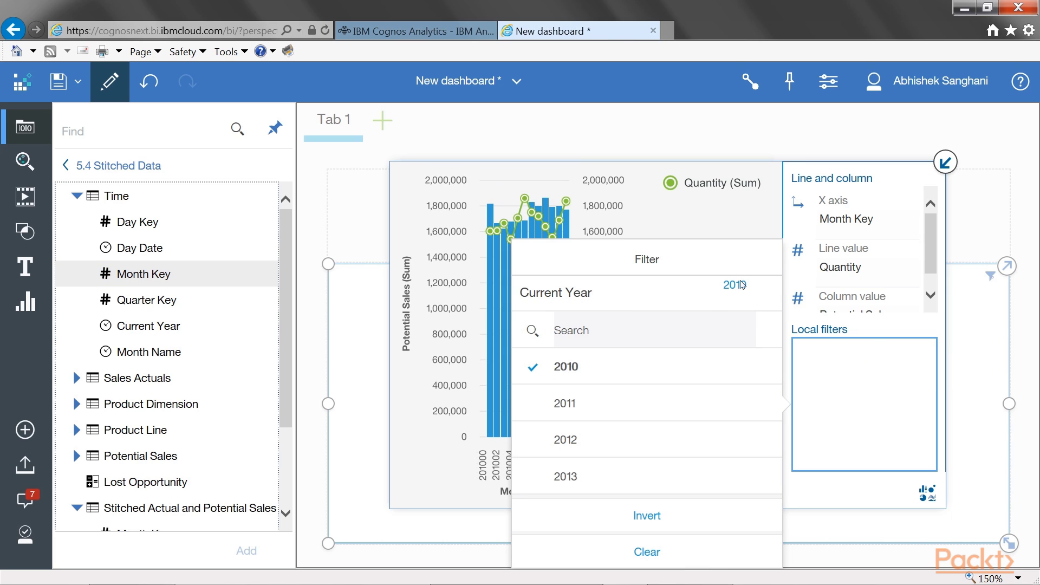
click(934, 277)
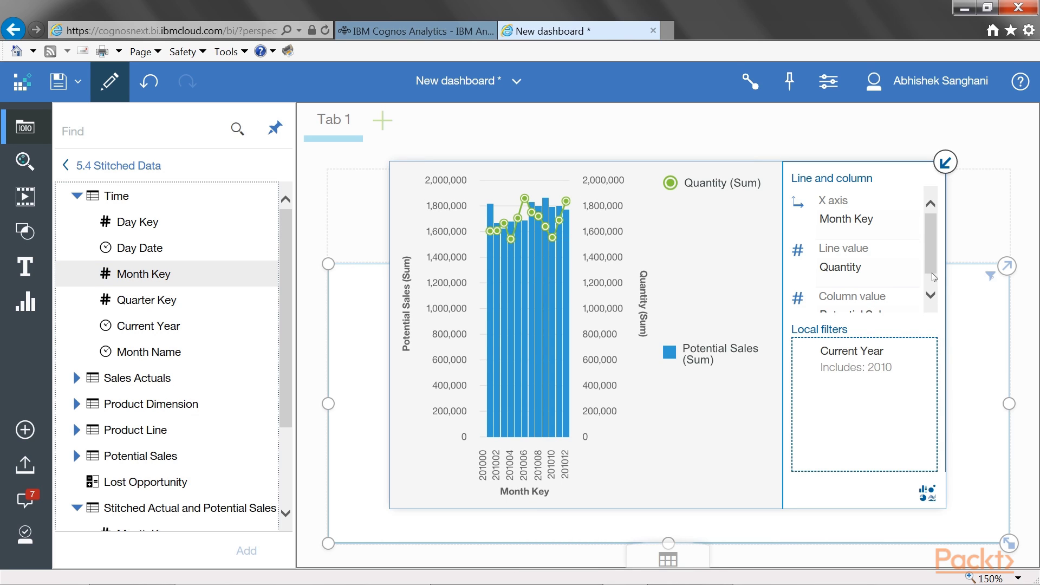
Step: Swap the measures so Quantity shows as columns and Potential Sales as the line
scroll(934, 265, down, 1)
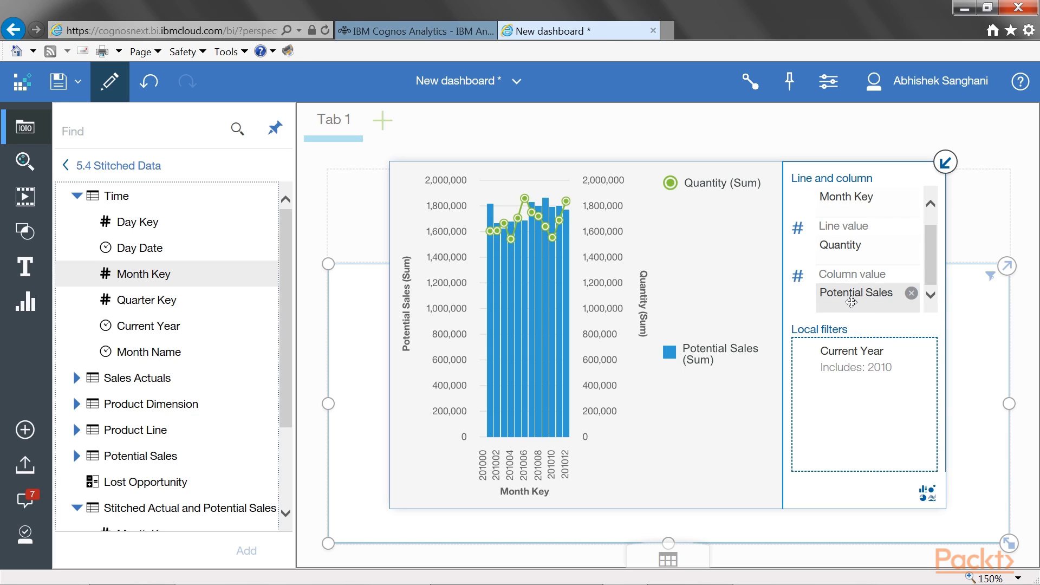
drag(851, 302, 858, 248)
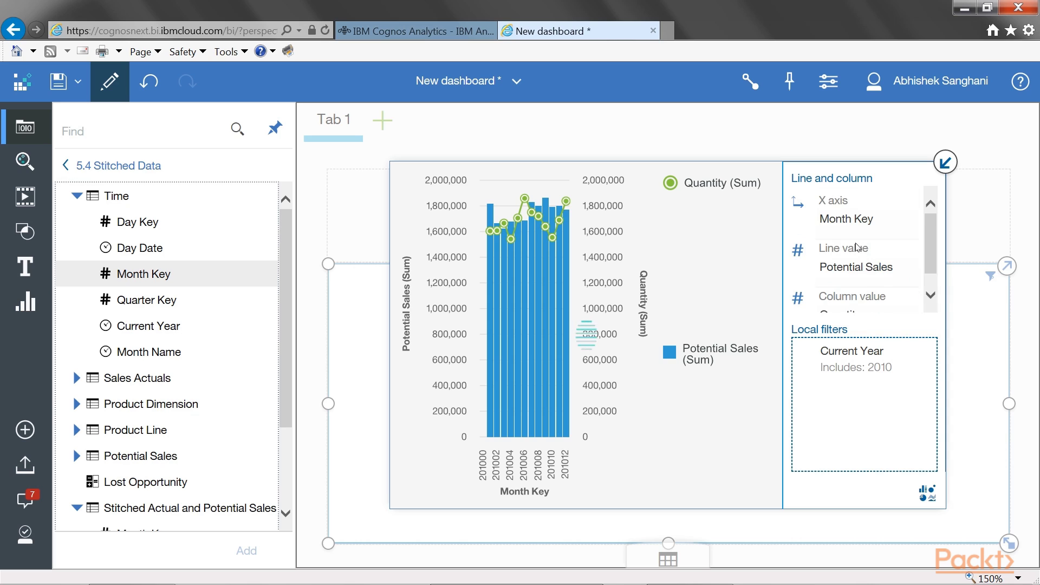
click(931, 297)
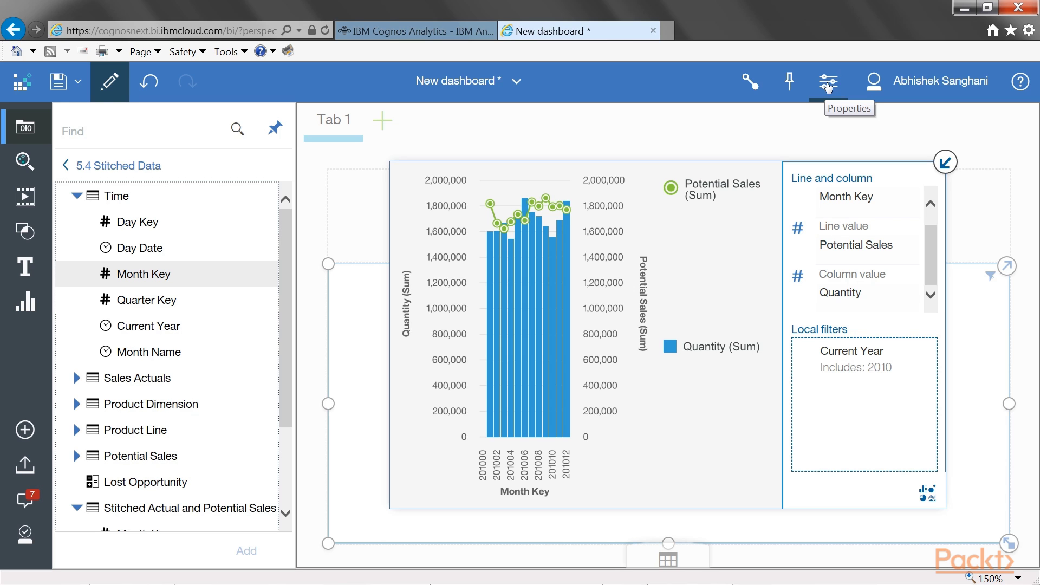
Step: Review the bar and line colour choices in visualization properties, keeping them unchanged
click(827, 84)
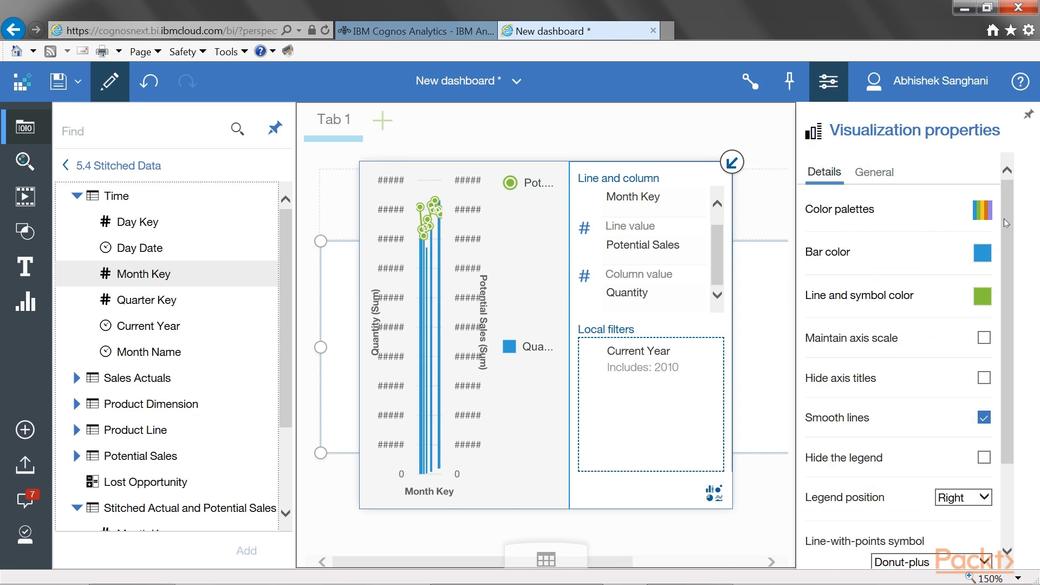
drag(1008, 219, 1016, 198)
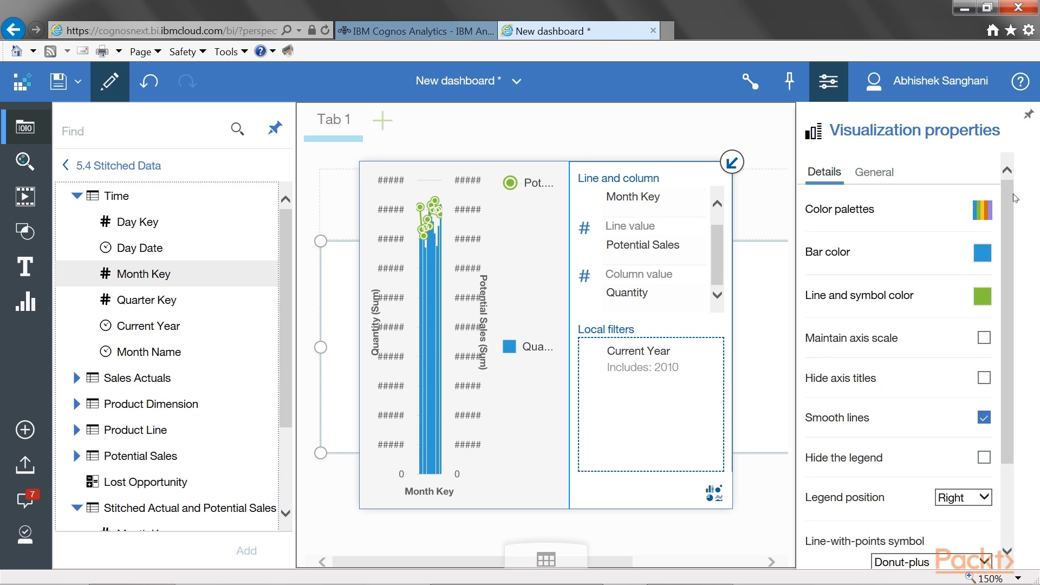
click(985, 256)
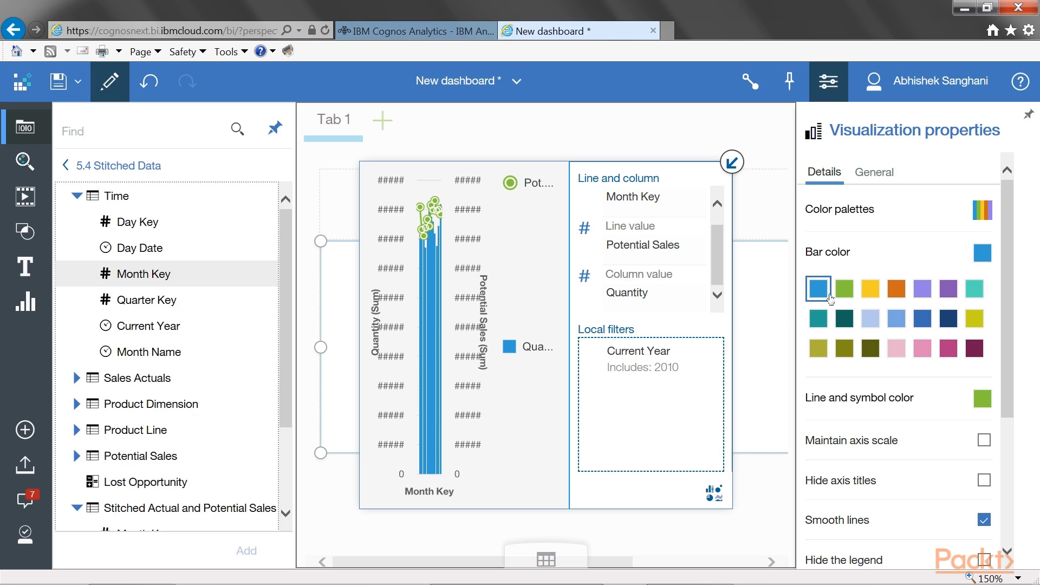
click(981, 256)
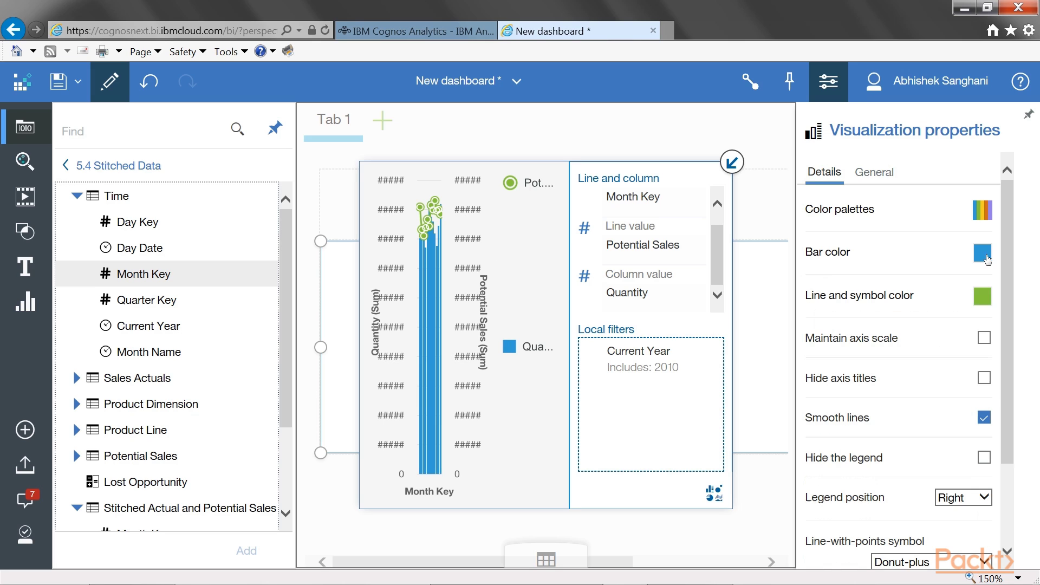
click(986, 298)
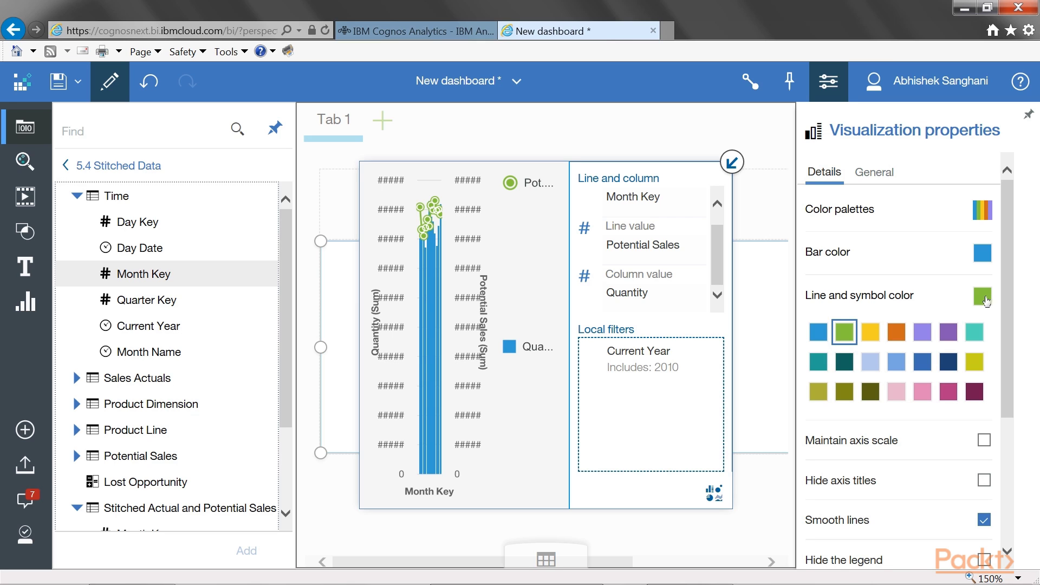
click(986, 303)
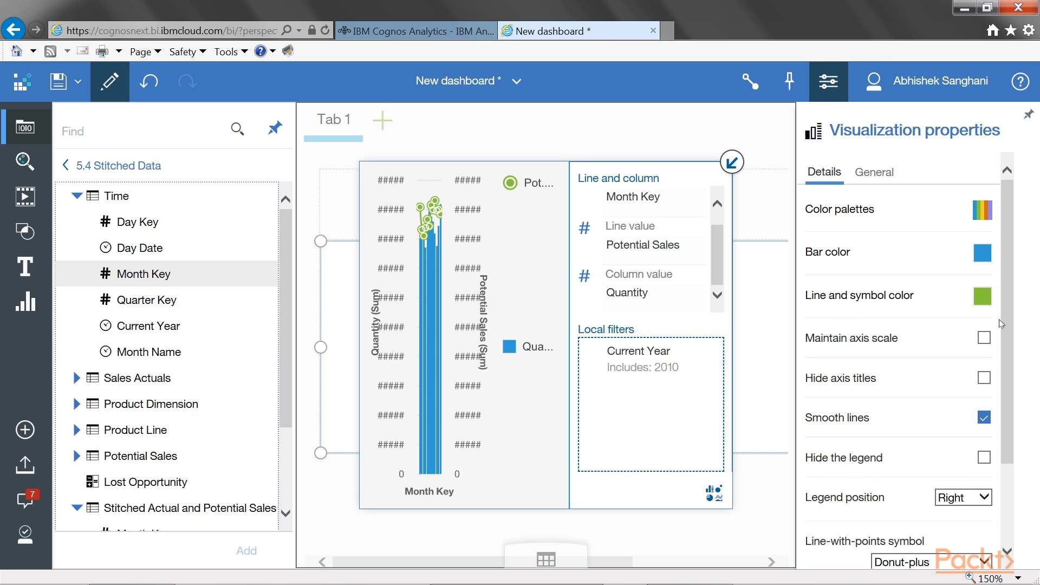
Step: Change the line markers to crosses and hide the chart's legend
scroll(1011, 384, down, 2)
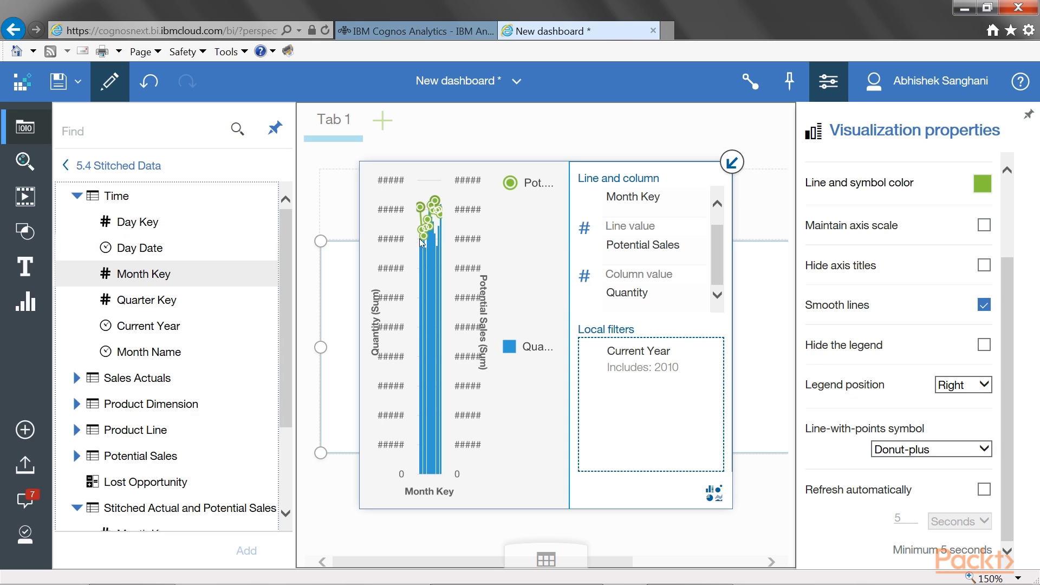
click(941, 450)
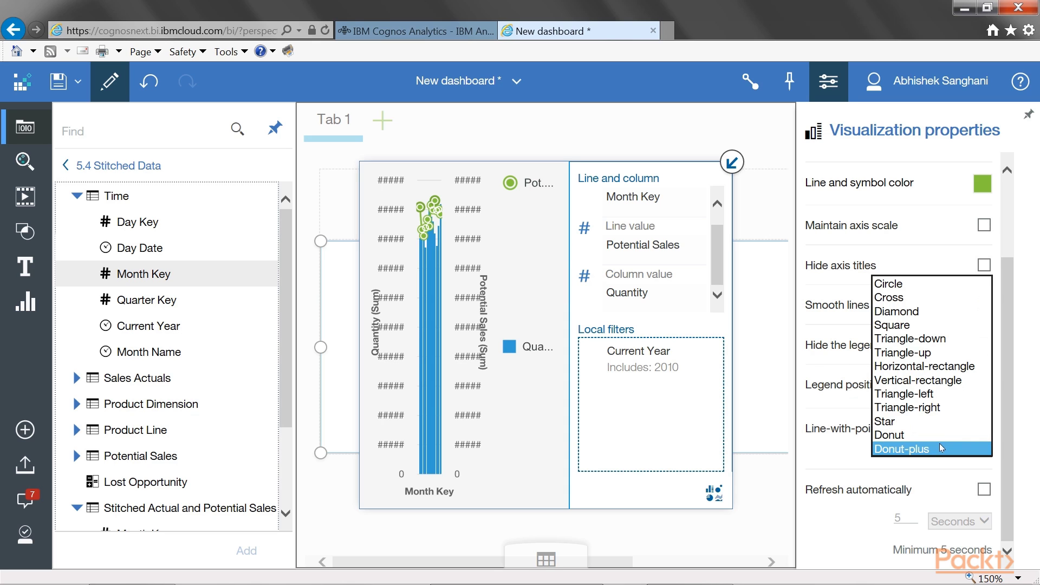
click(892, 325)
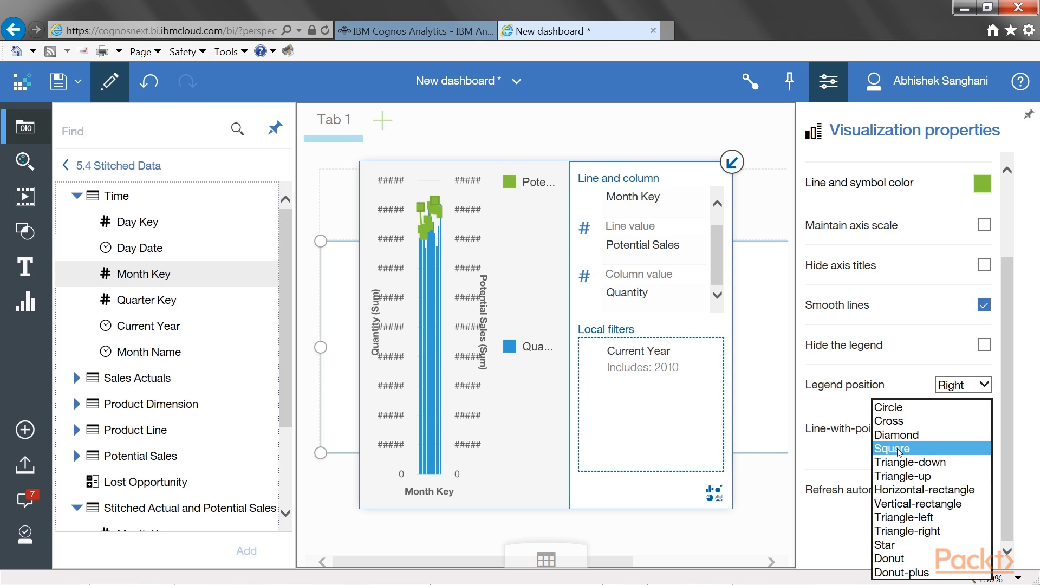
click(893, 422)
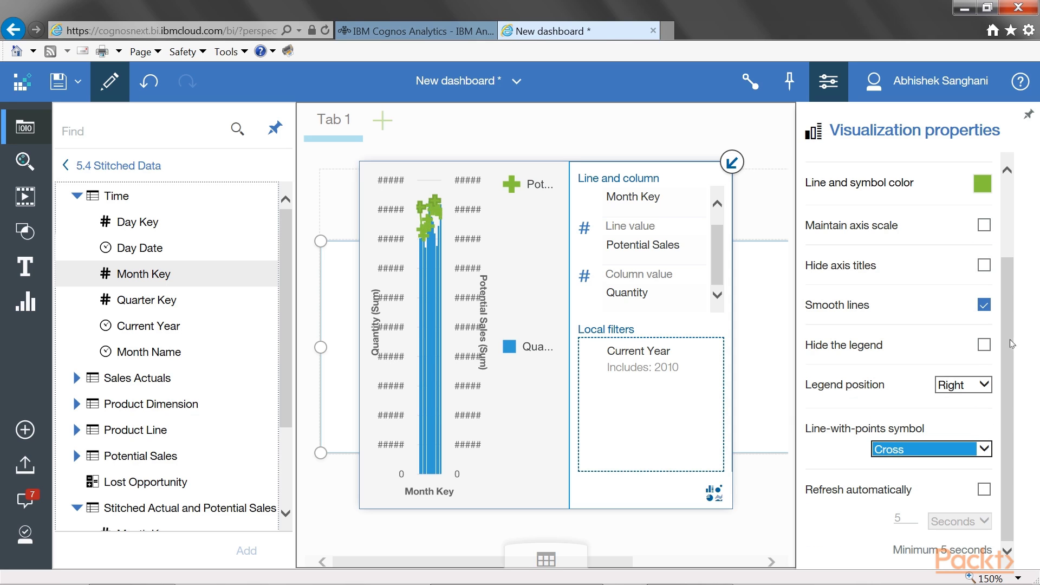
scroll(1012, 341, up, 3)
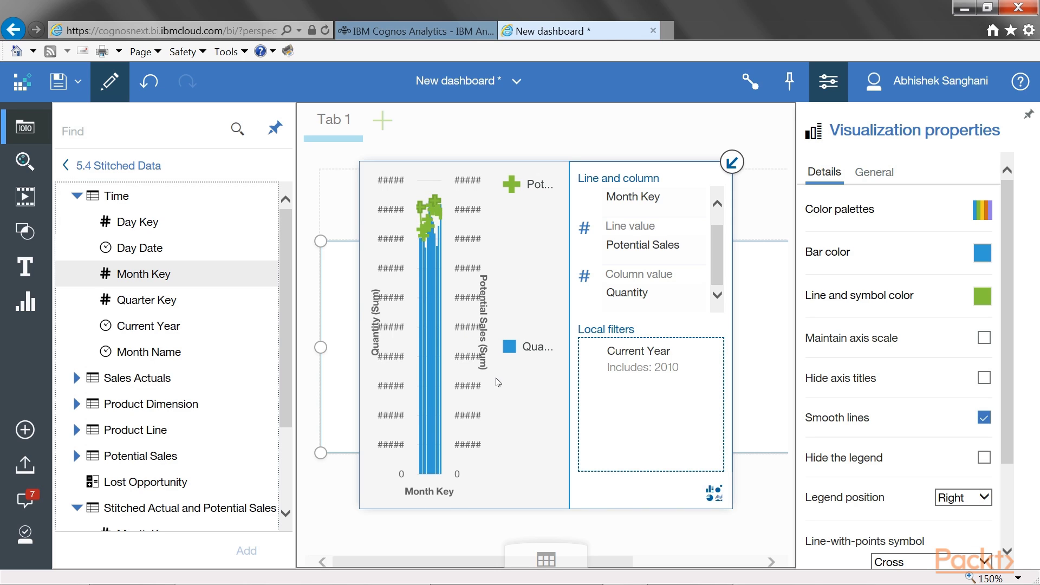
click(983, 458)
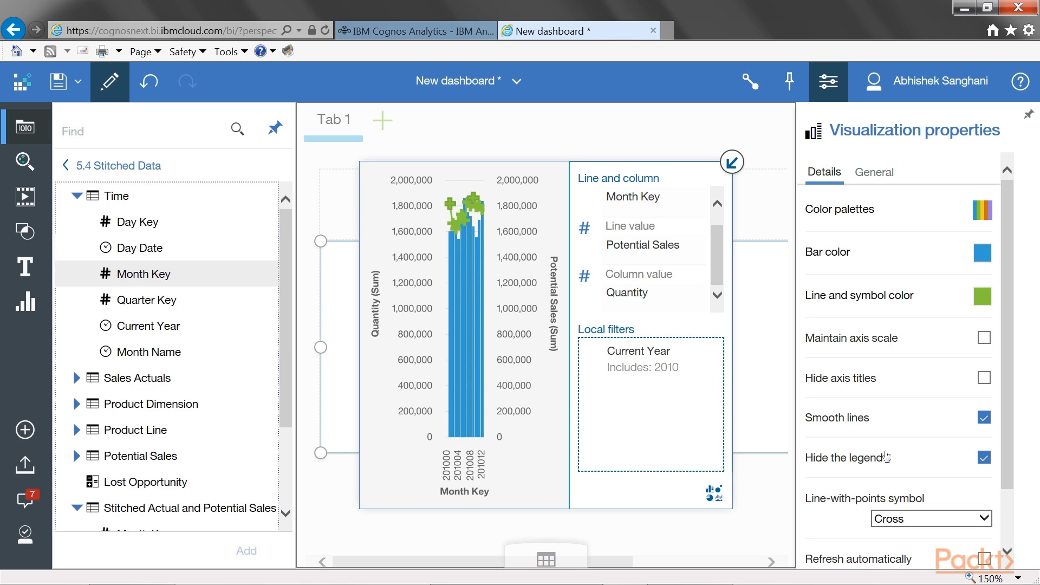
Step: Try a black chart fill in General settings, then switch the fill to transparent
click(884, 173)
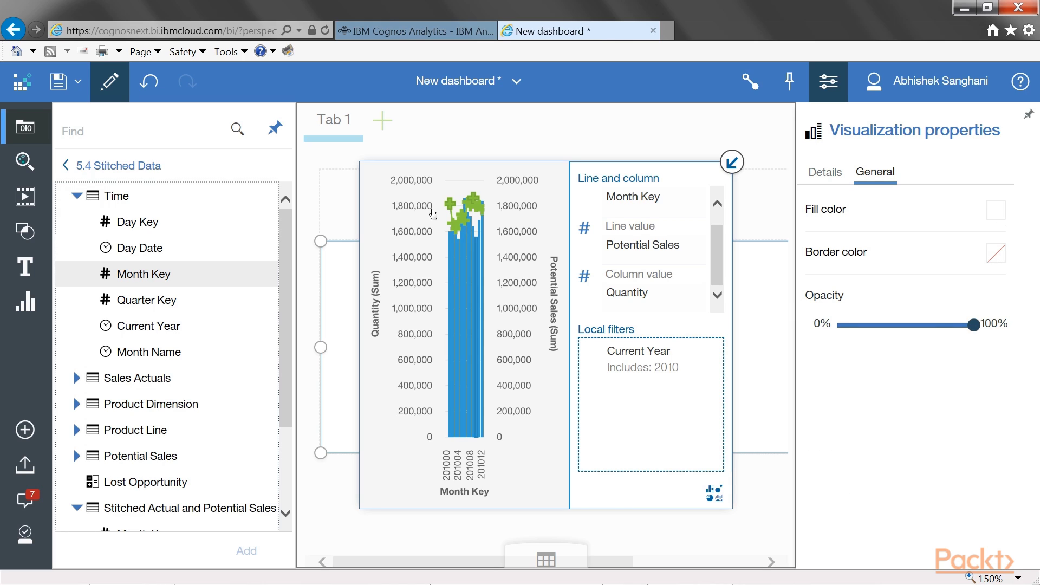
click(994, 215)
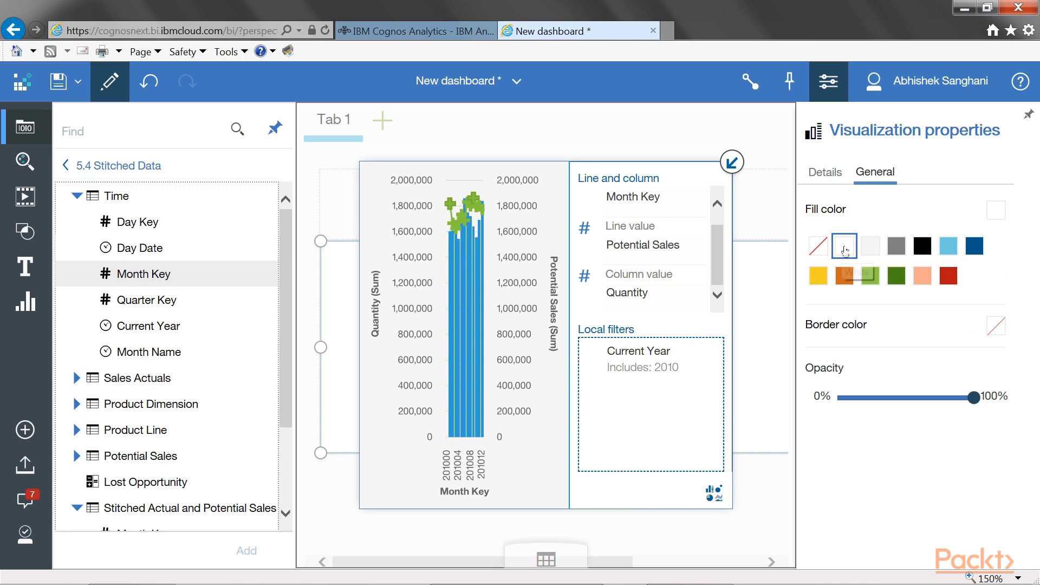
click(922, 247)
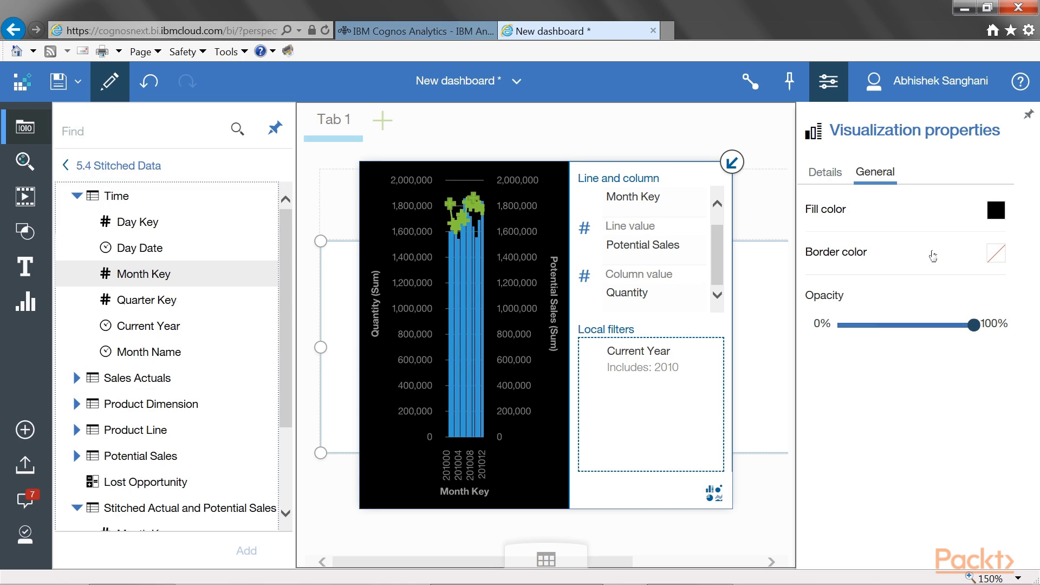
click(1002, 213)
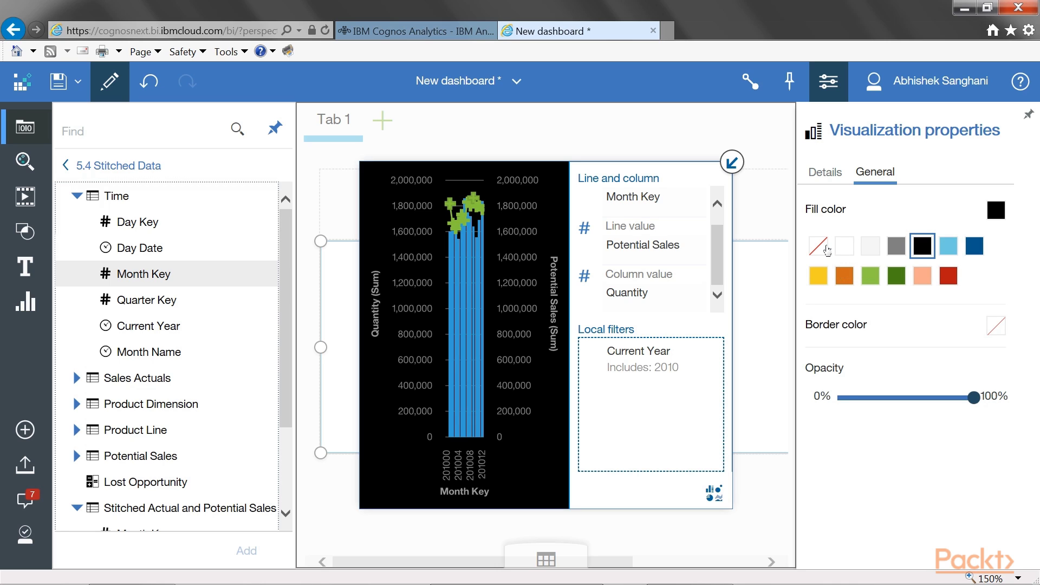
click(818, 246)
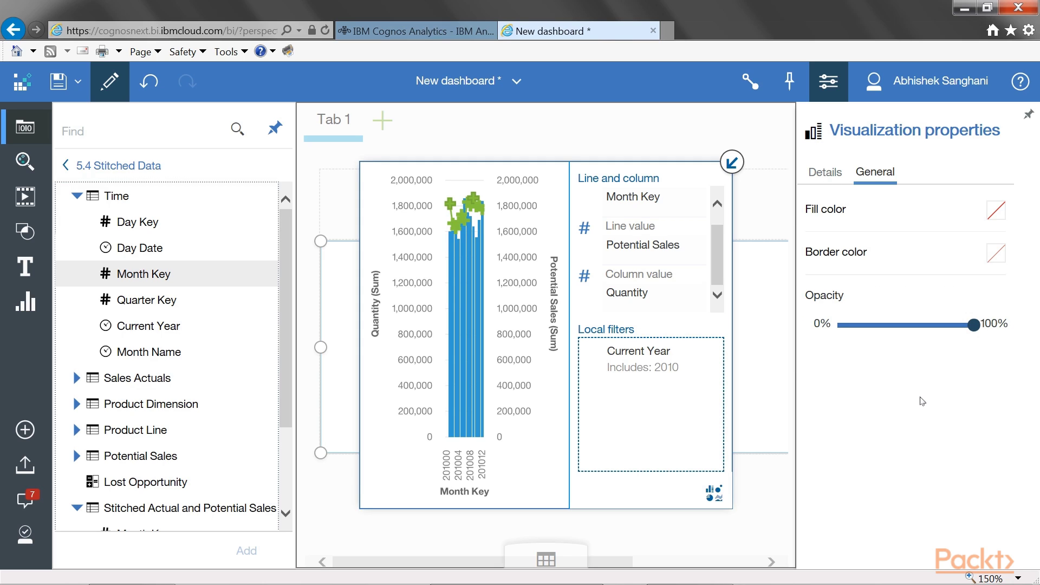
Step: Return the focused chart to its full-width dashboard tile and close the properties panel
click(827, 173)
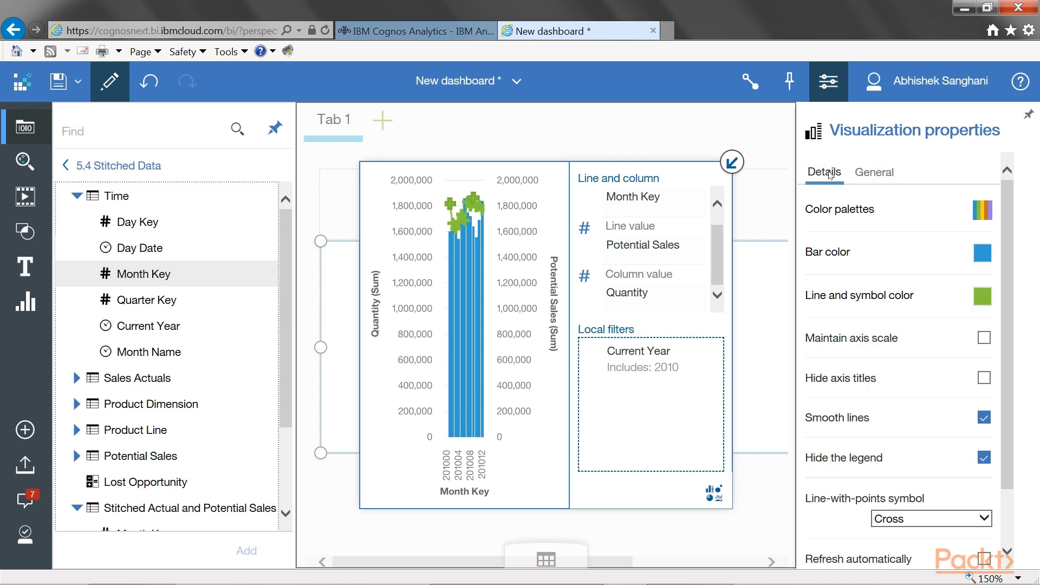
scroll(1009, 403, down, 2)
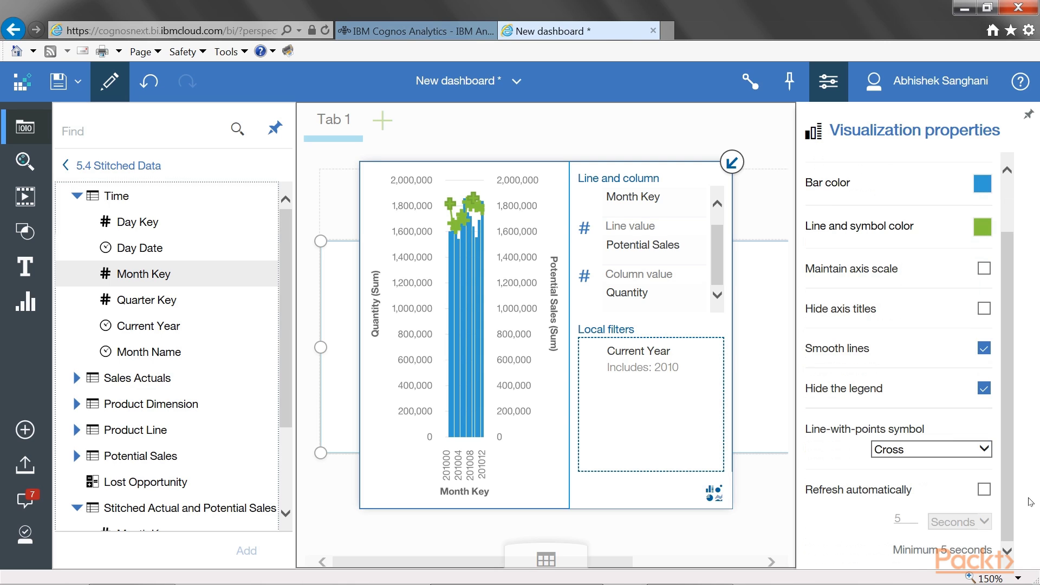
click(732, 162)
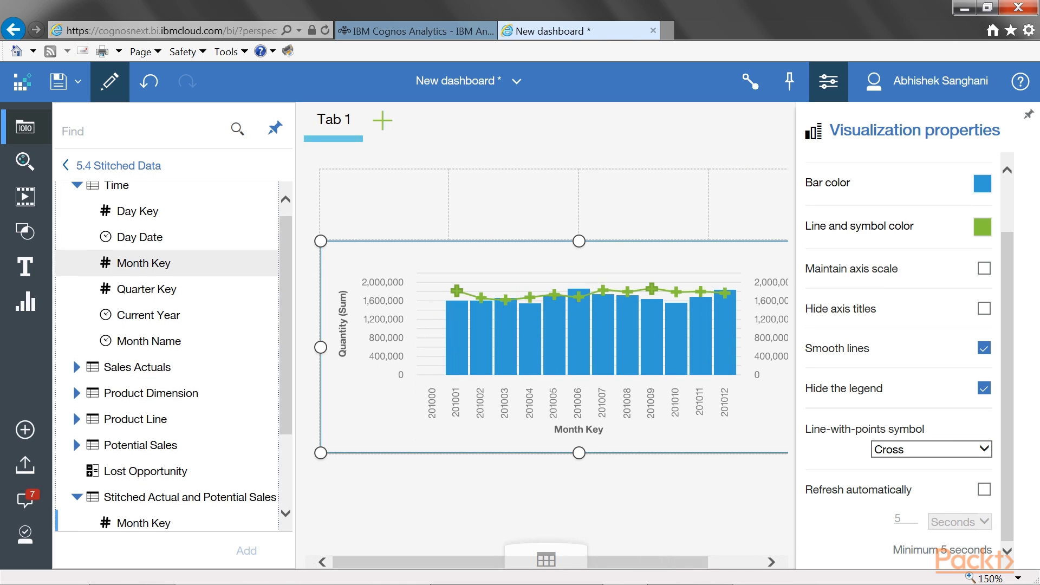
click(690, 484)
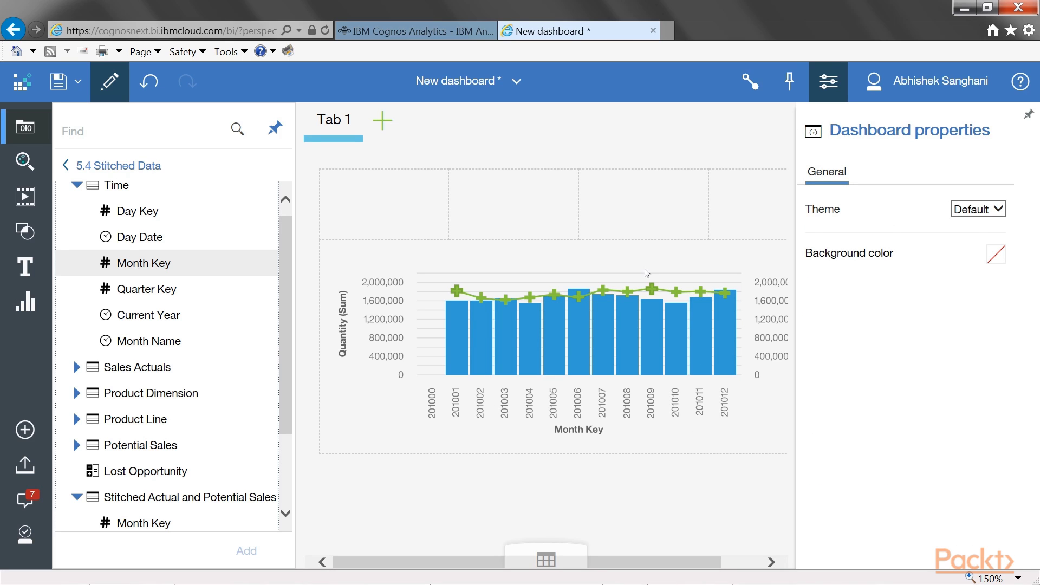
click(835, 91)
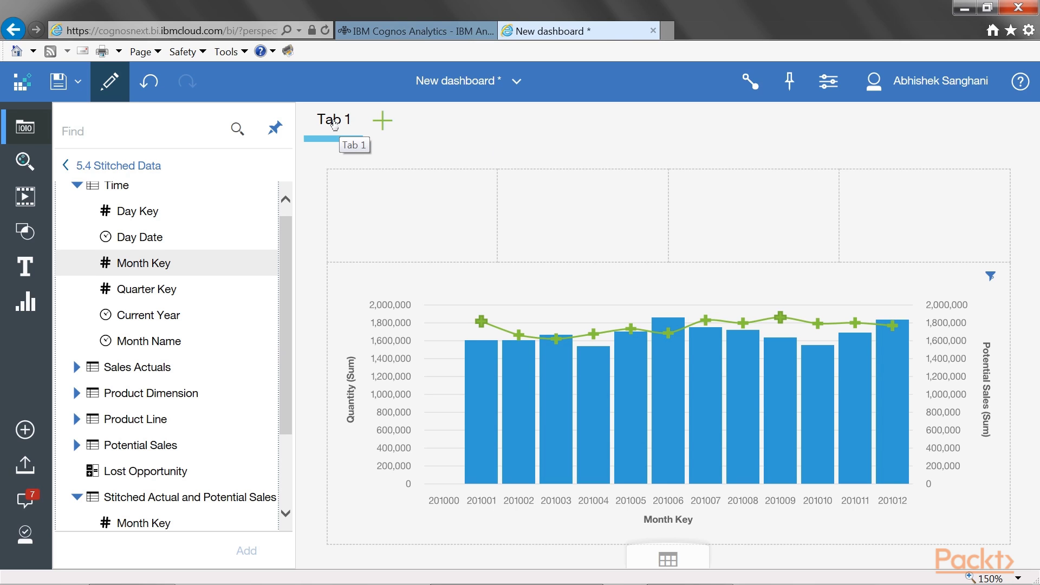
Step: Rename Tab 1 to 'Lost Opportunities'
click(335, 124)
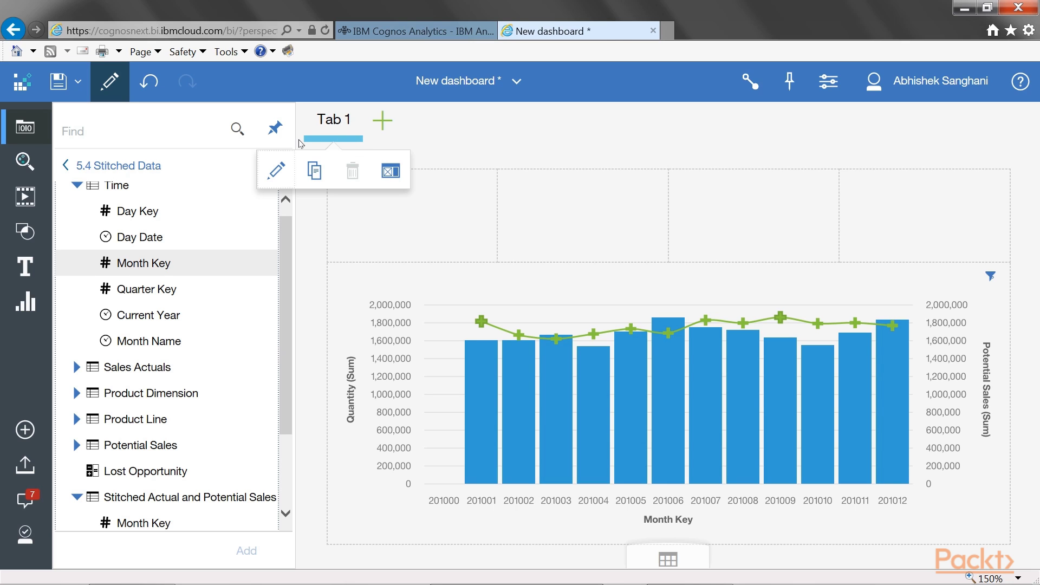
click(287, 173)
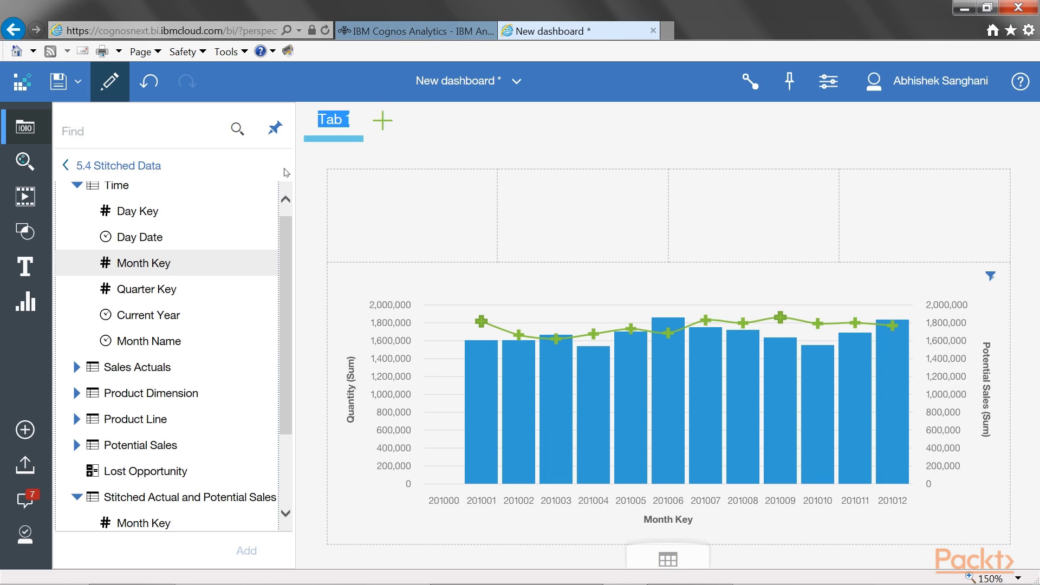
text(Lost Opportunities)
key(Return)
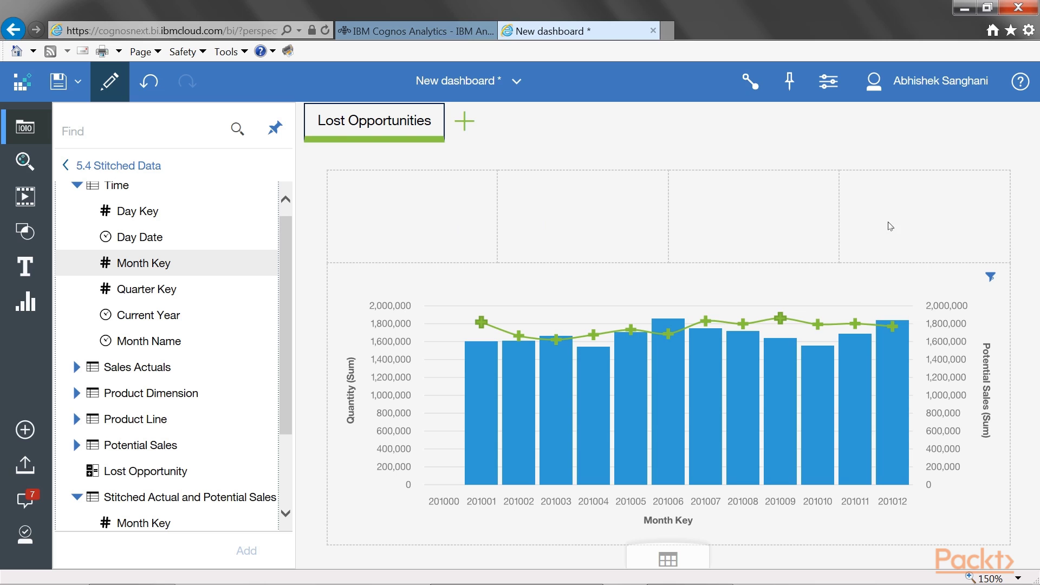
click(376, 129)
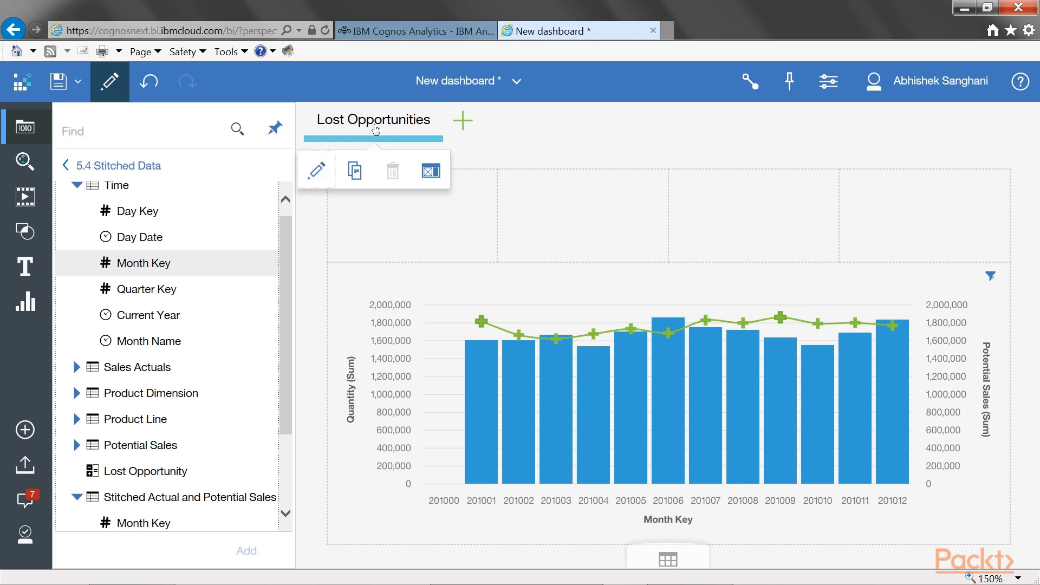
click(376, 129)
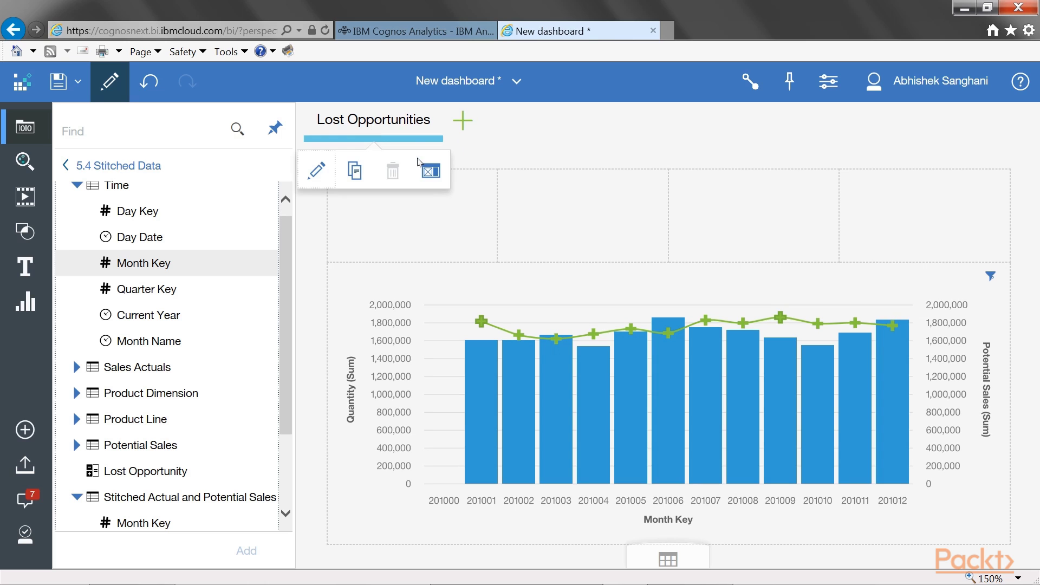
click(436, 178)
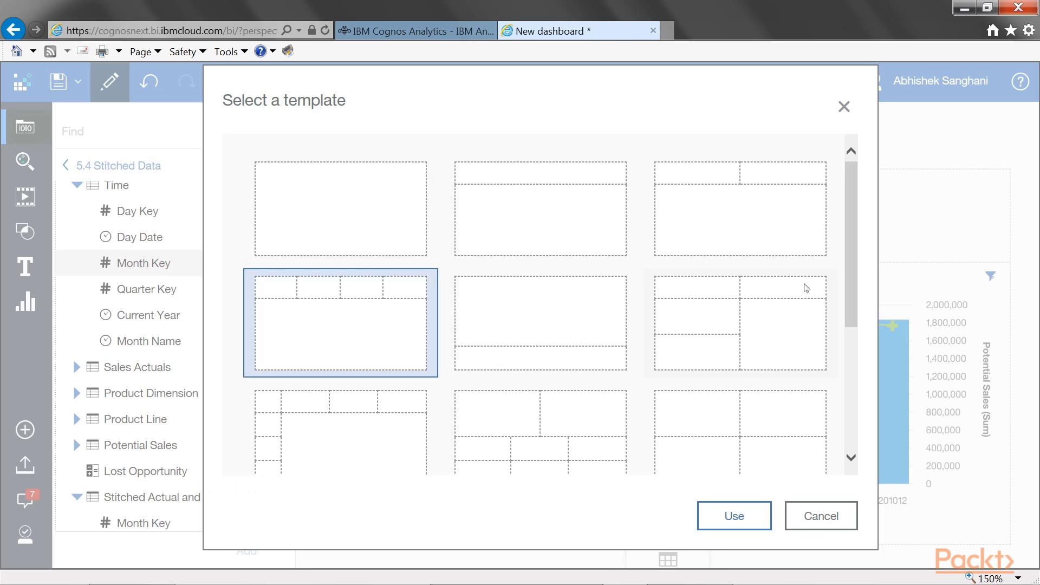
drag(860, 247, 859, 393)
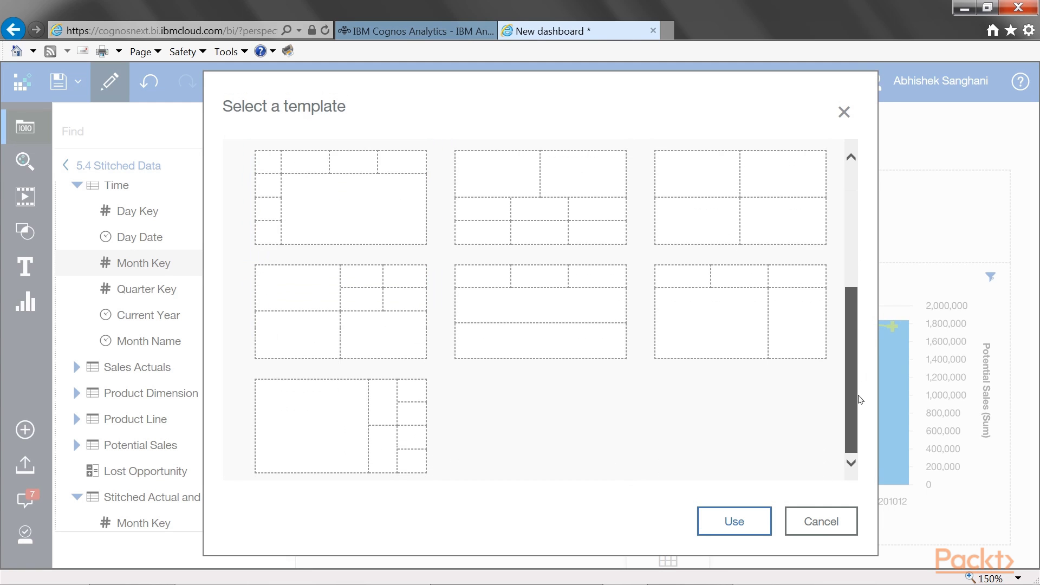
scroll(873, 305, up, 3)
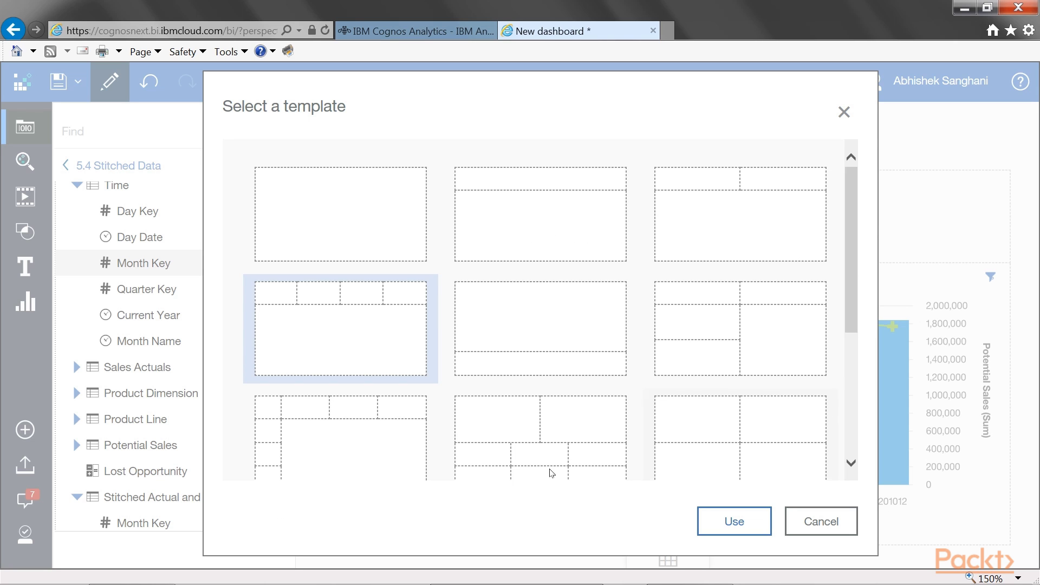
drag(851, 303, 870, 233)
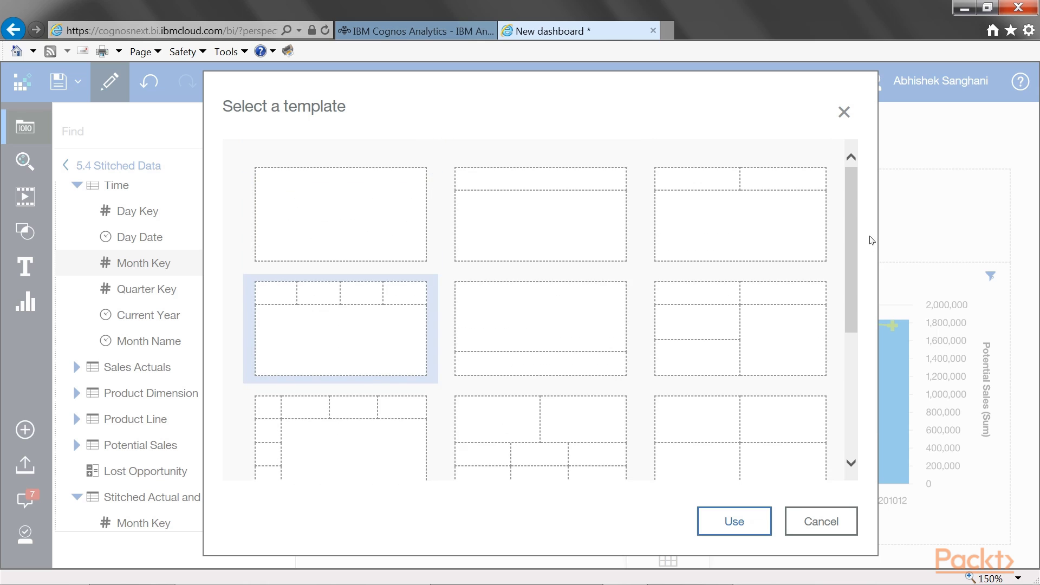
click(819, 520)
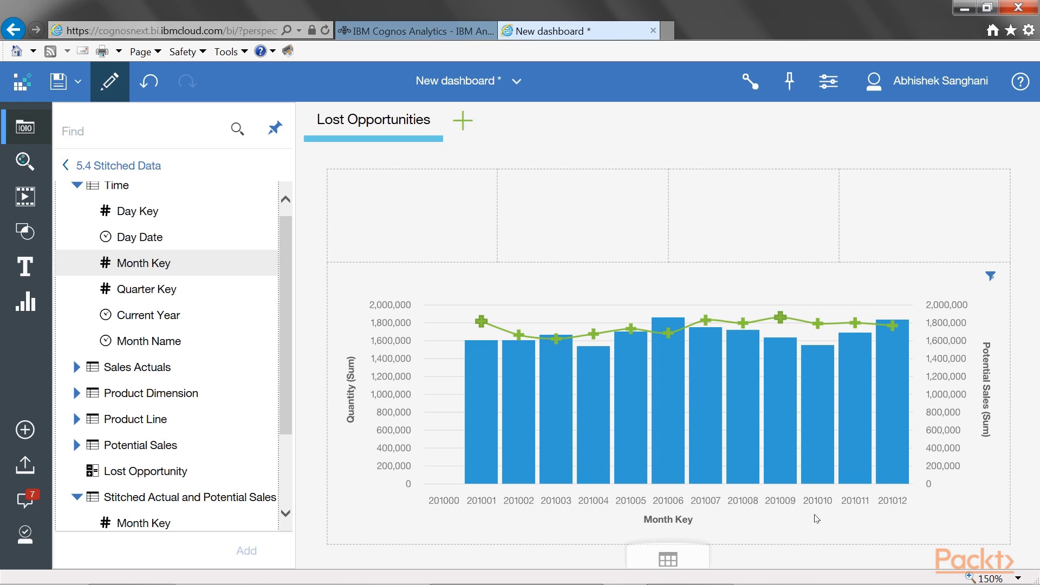
Step: Save the dashboard as '6.1 Sales Meeting Pack' in My content > PACKT Exercises
click(61, 82)
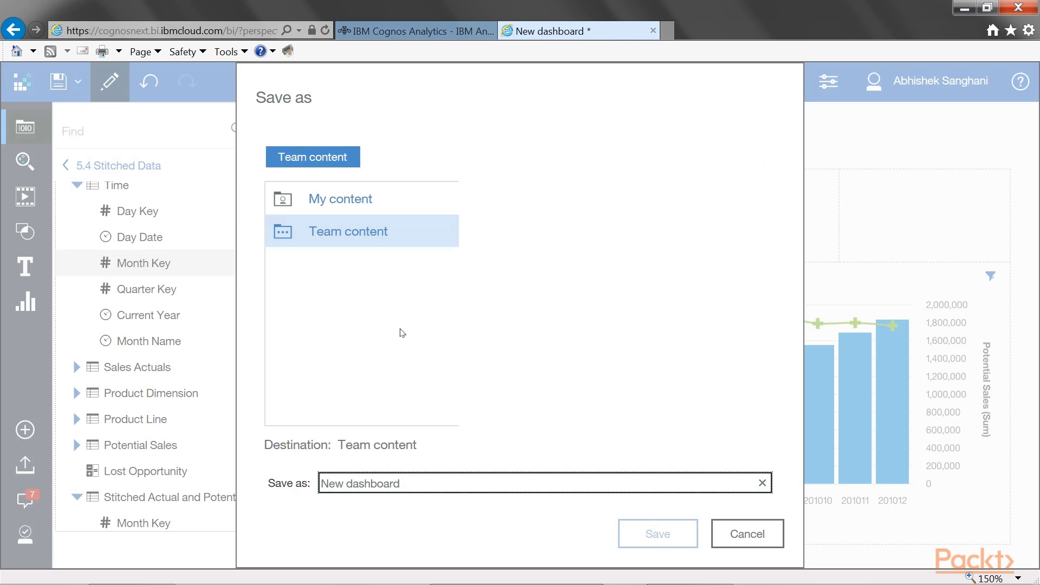
click(347, 199)
click(477, 234)
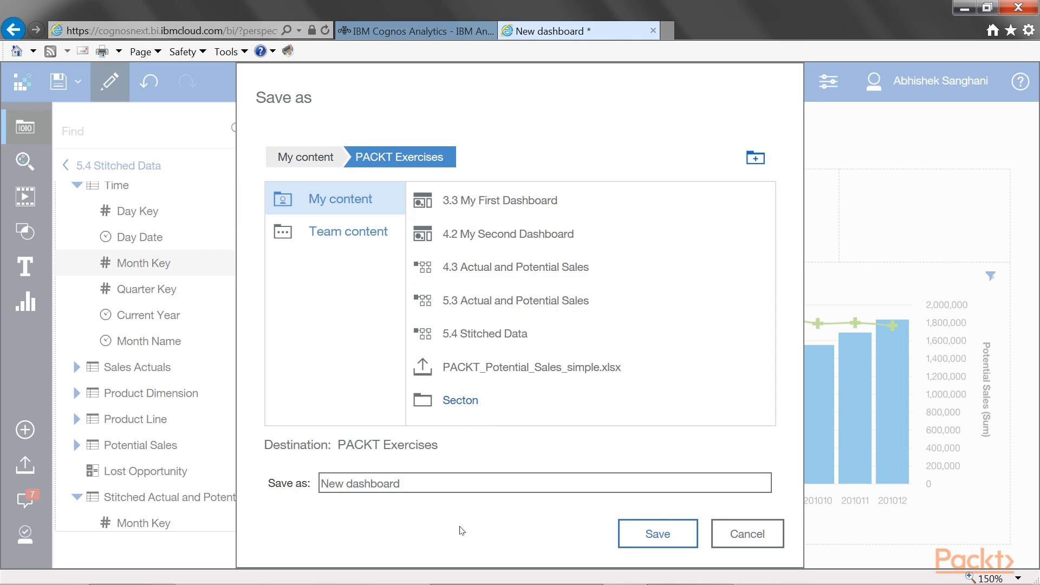
click(438, 491)
key(ctrl+a)
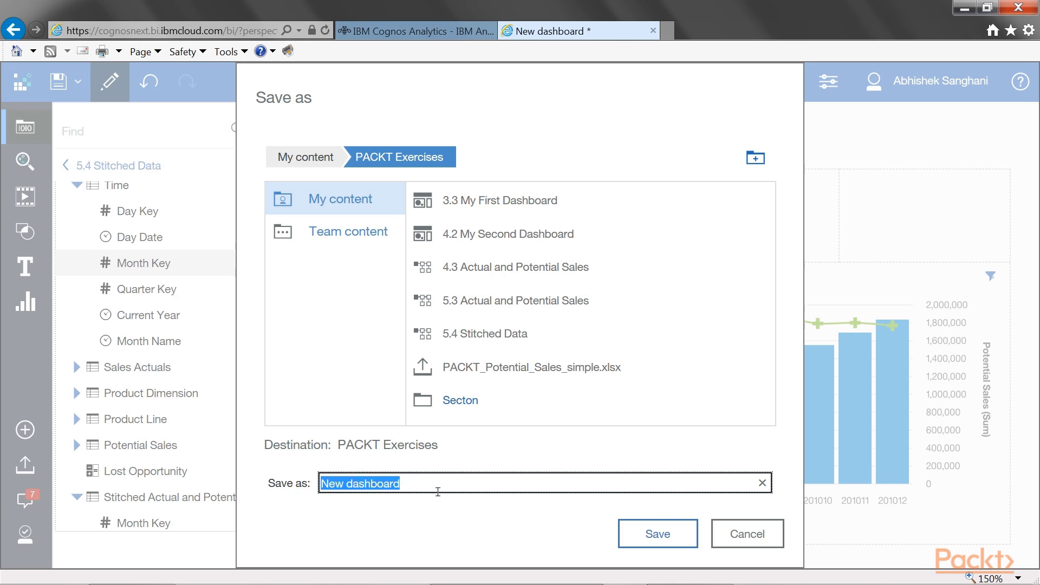
key(BackSpace)
text(6.1)
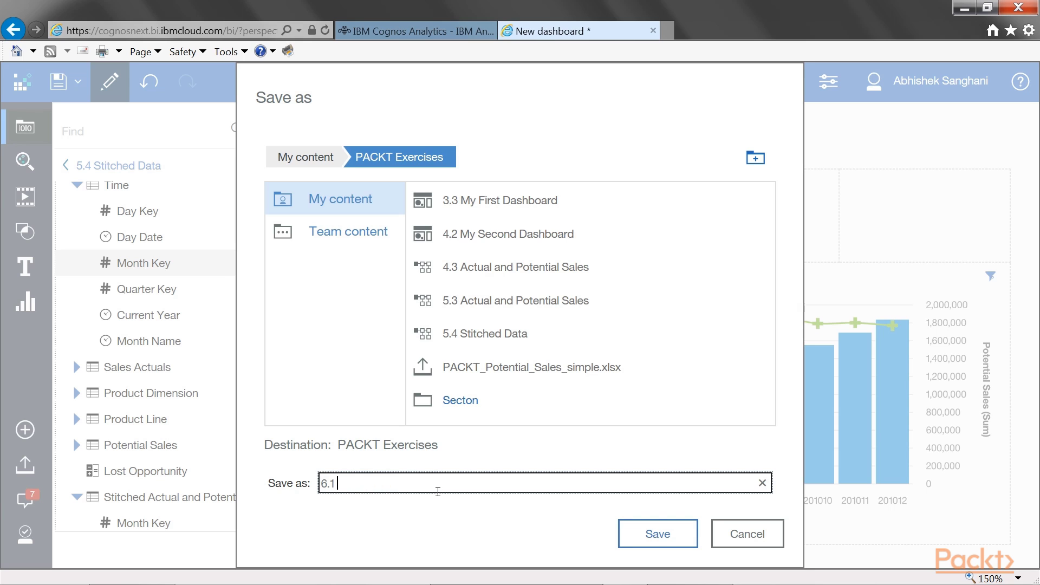
text( Sales Meeting Pack)
click(653, 535)
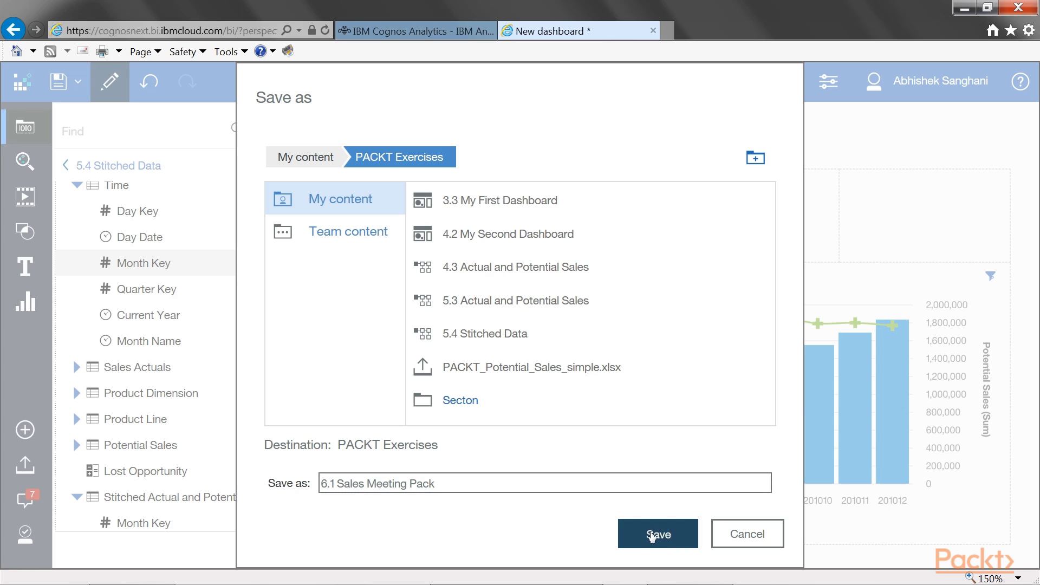